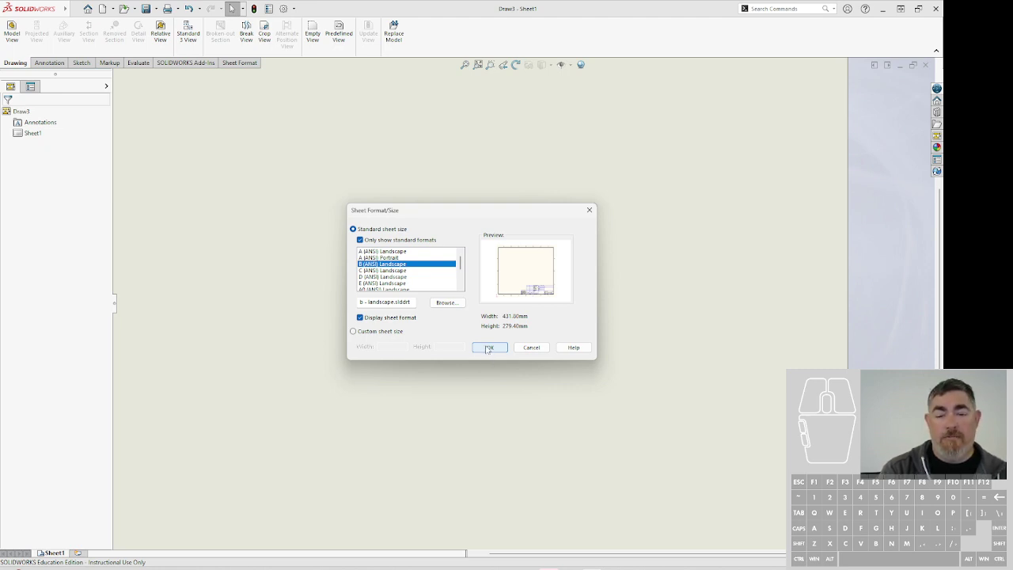
# Step: Create a B (ANSI) Landscape drawing sheet with its sheet format displayed and place the part's Right view near the centre
pyautogui.click(489, 348)
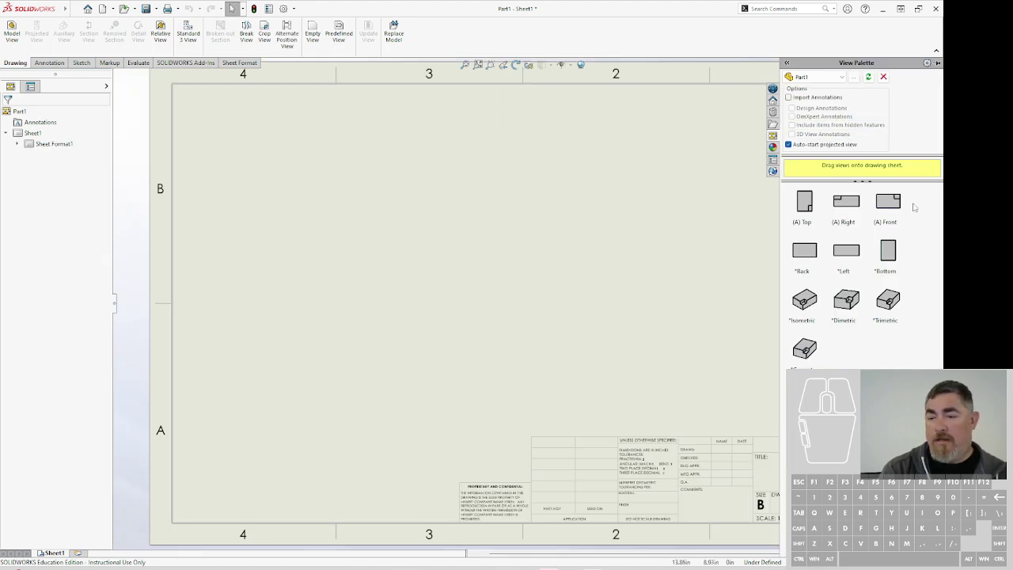
pyautogui.click(846, 207)
pyautogui.moveTo(849, 210)
pyautogui.mouseDown()
pyautogui.moveTo(480, 293)
pyautogui.moveTo(523, 307)
pyautogui.mouseUp()
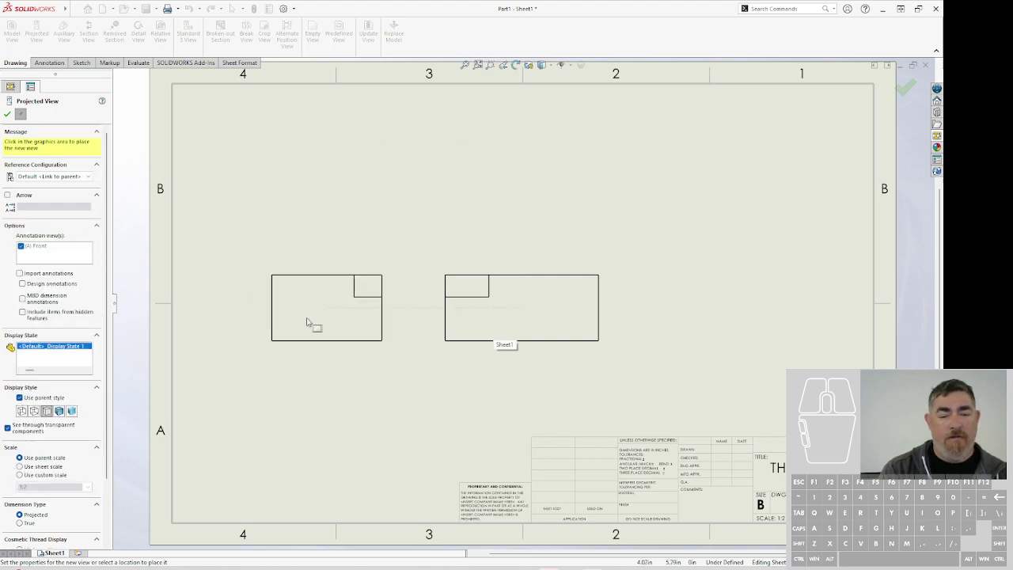
# Step: Place projected views of the part to the left of and above the base view, plus an isometric projection diagonally up and left
pyautogui.click(343, 293)
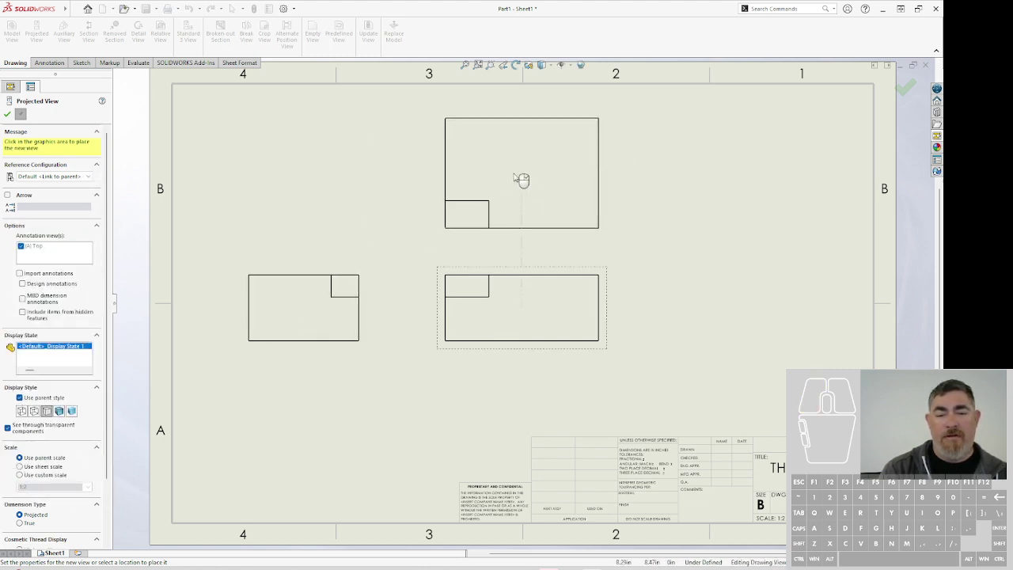
pyautogui.click(522, 174)
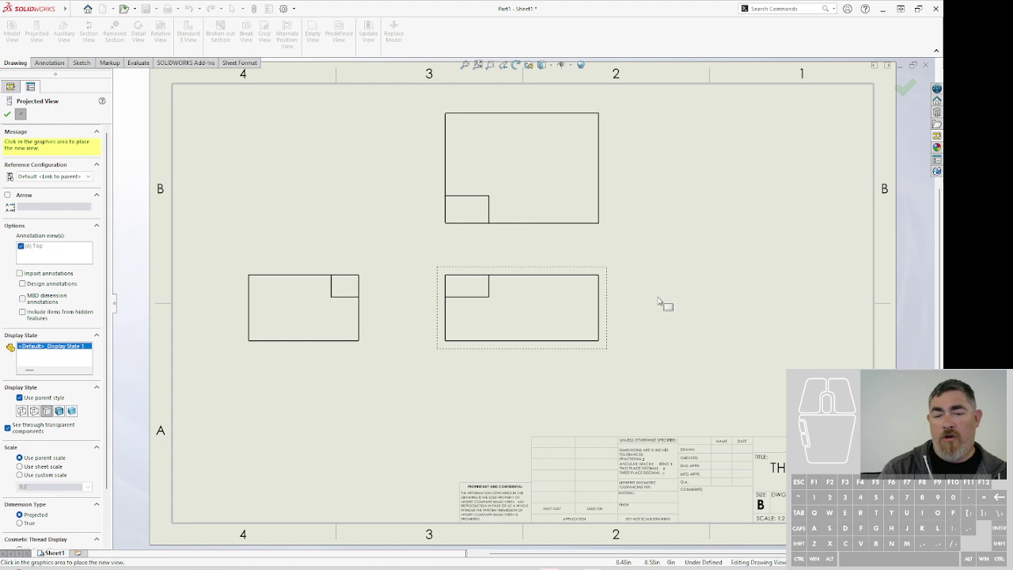
pyautogui.click(304, 198)
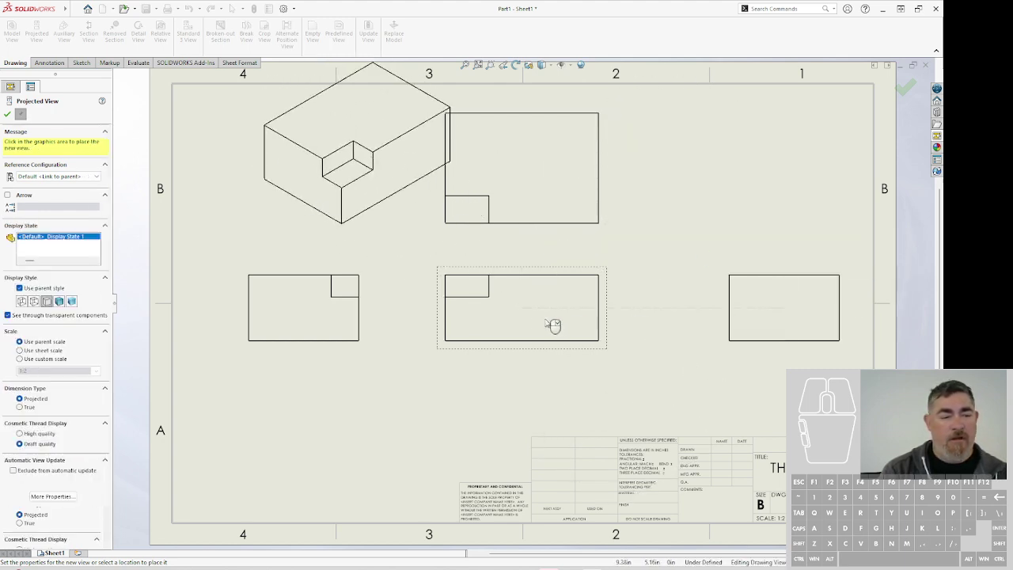
pyautogui.click(7, 114)
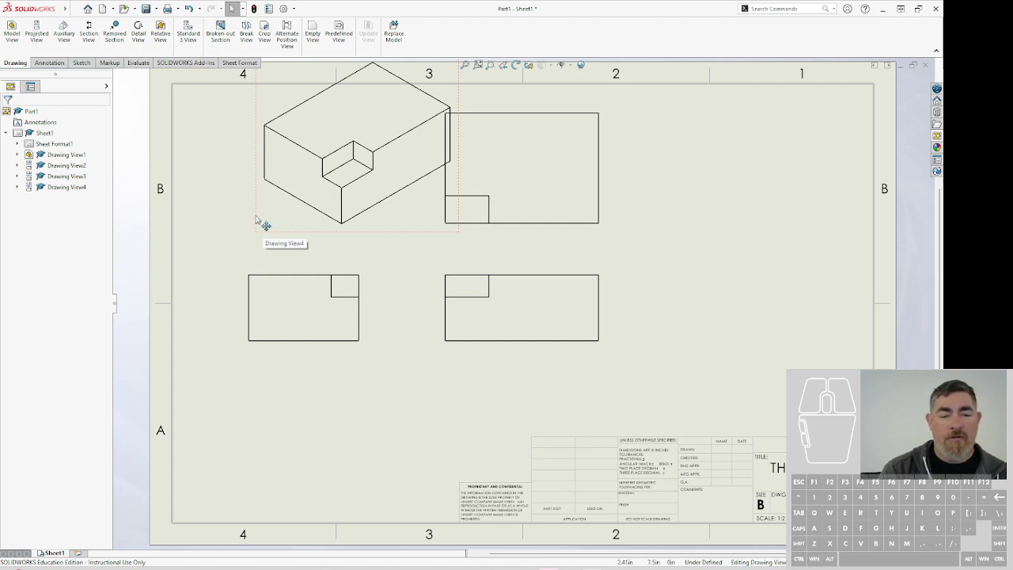
# Step: Move the isometric view to the sheet's upper right area and shift the base view slightly down and left
pyautogui.moveTo(258, 222)
pyautogui.mouseDown()
pyautogui.moveTo(633, 296)
pyautogui.moveTo(649, 285)
pyautogui.mouseUp()
pyautogui.moveTo(485, 348)
pyautogui.mouseDown()
pyautogui.moveTo(472, 416)
pyautogui.moveTo(443, 400)
pyautogui.moveTo(462, 395)
pyautogui.mouseUp()
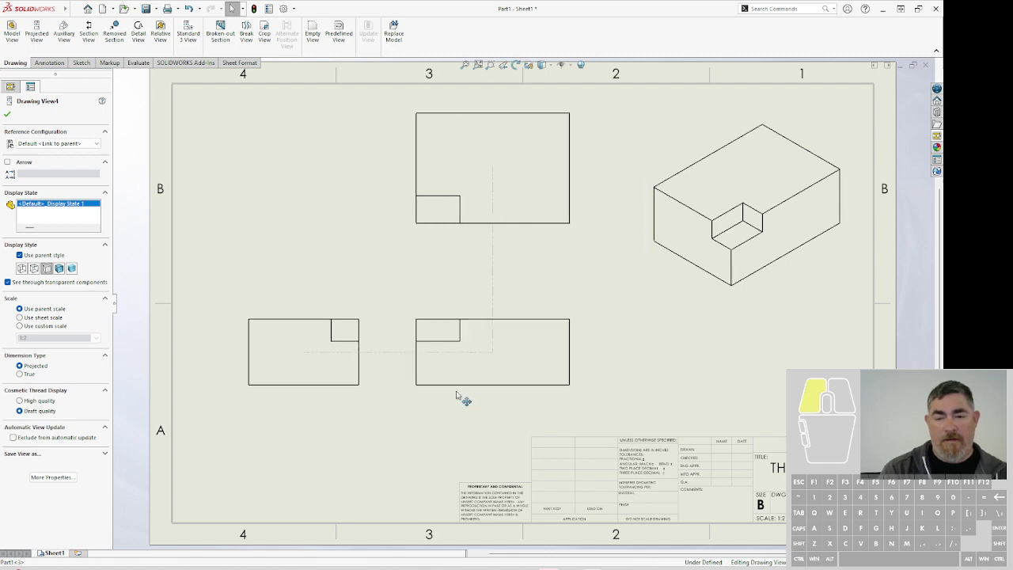
# Step: Display the isometric view as shaded with edges and give it a custom scale of 1:3
pyautogui.click(810, 288)
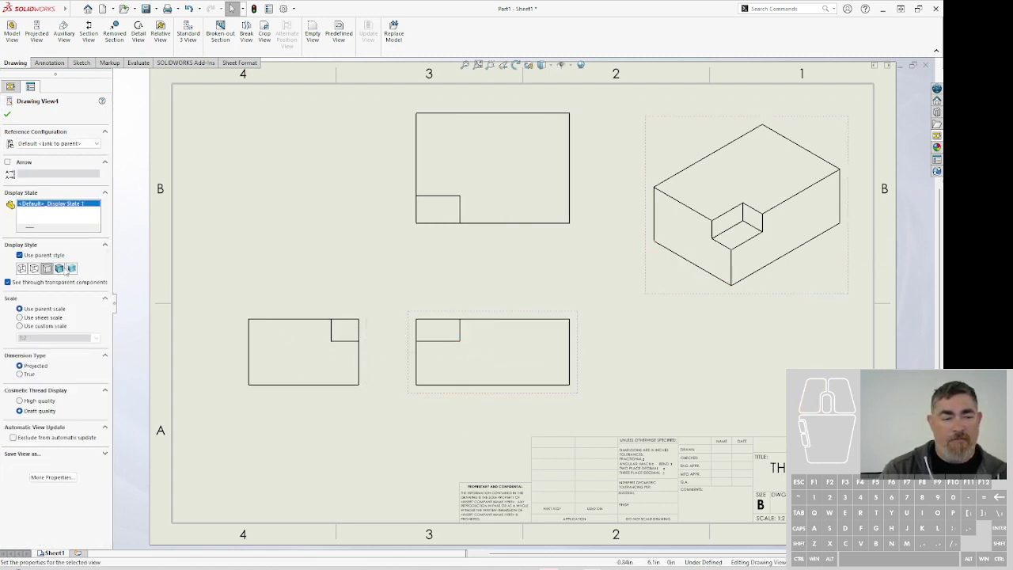
pyautogui.click(59, 268)
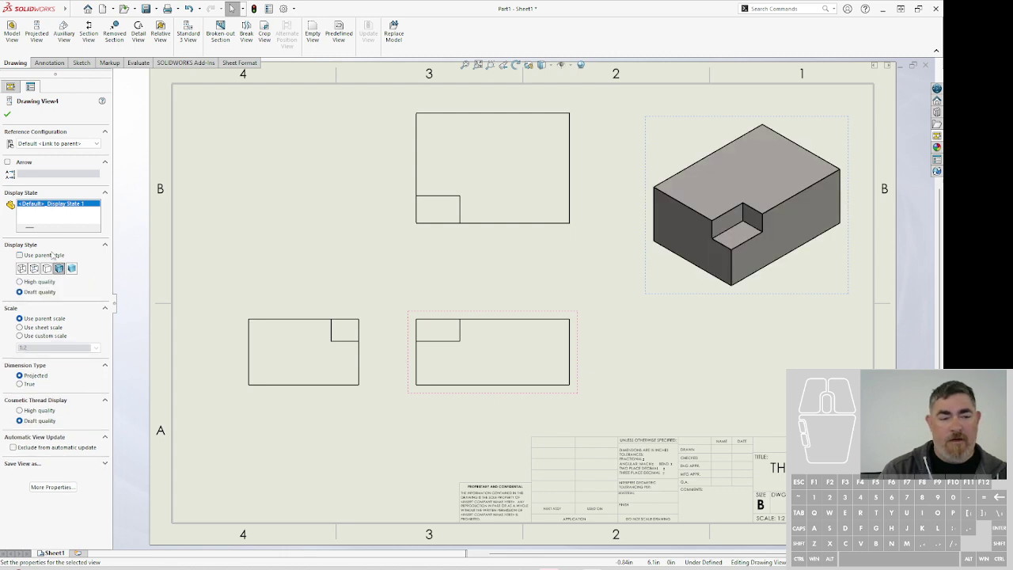
pyautogui.click(45, 335)
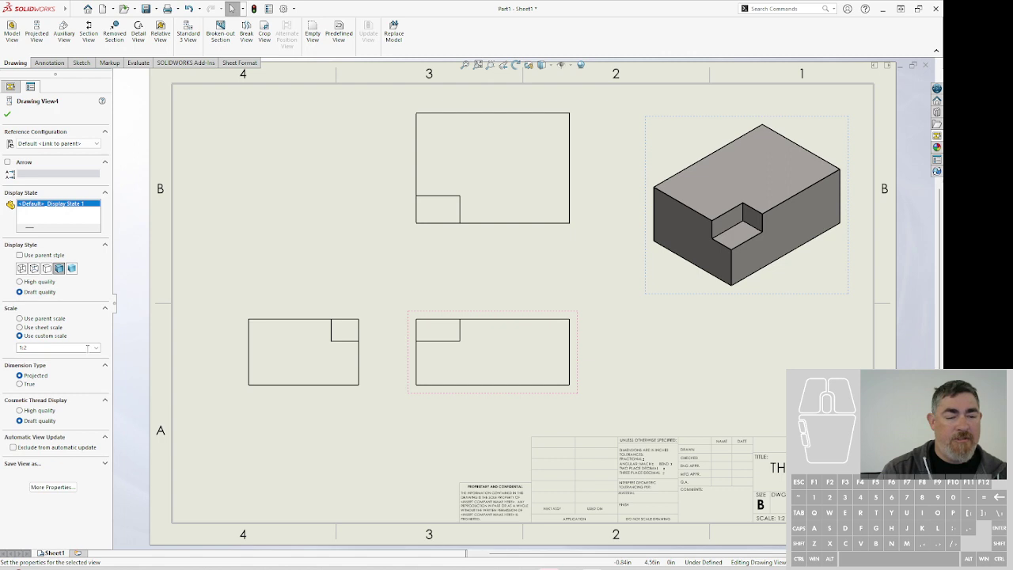
pyautogui.click(71, 348)
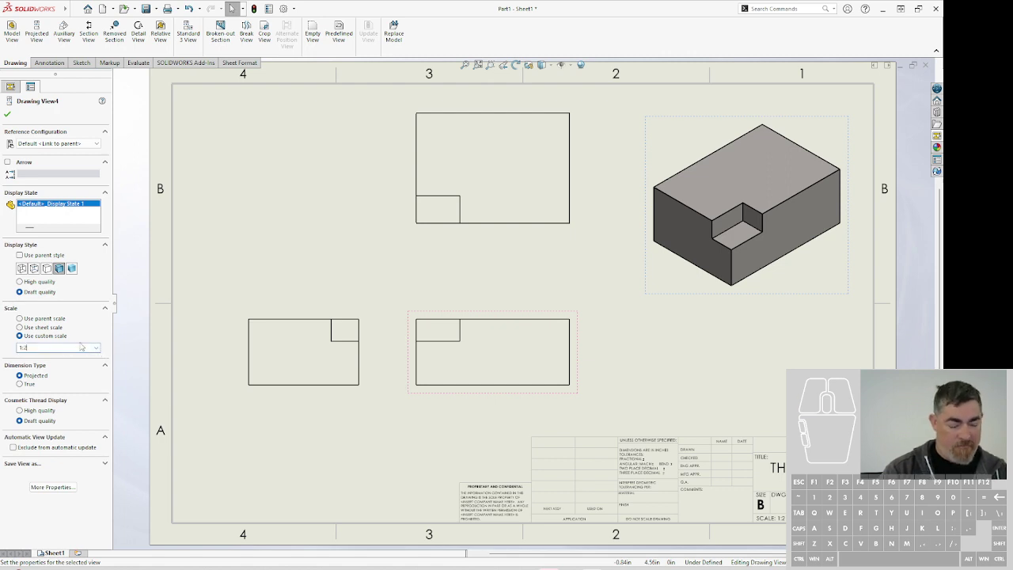
pyautogui.press('Return')
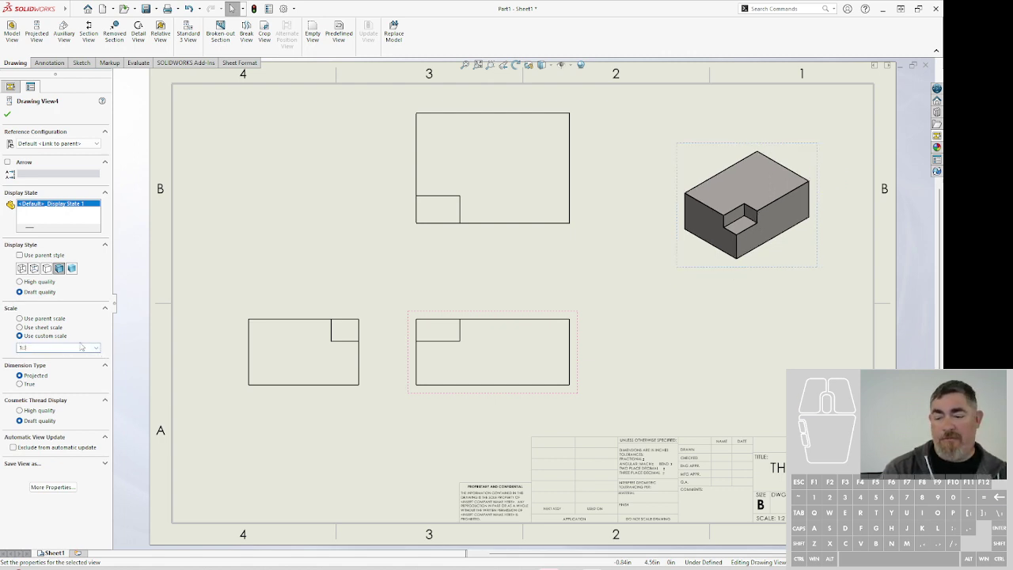
pyautogui.click(736, 340)
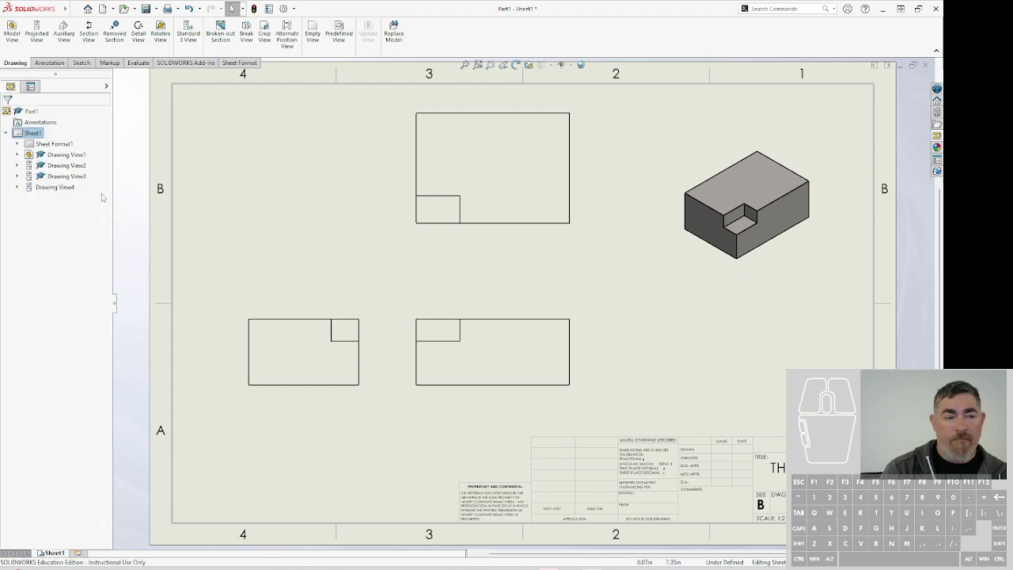
# Step: Rename the drawing sheet as dfs in its sheet properties
pyautogui.rightClick(30, 135)
pyautogui.click(71, 224)
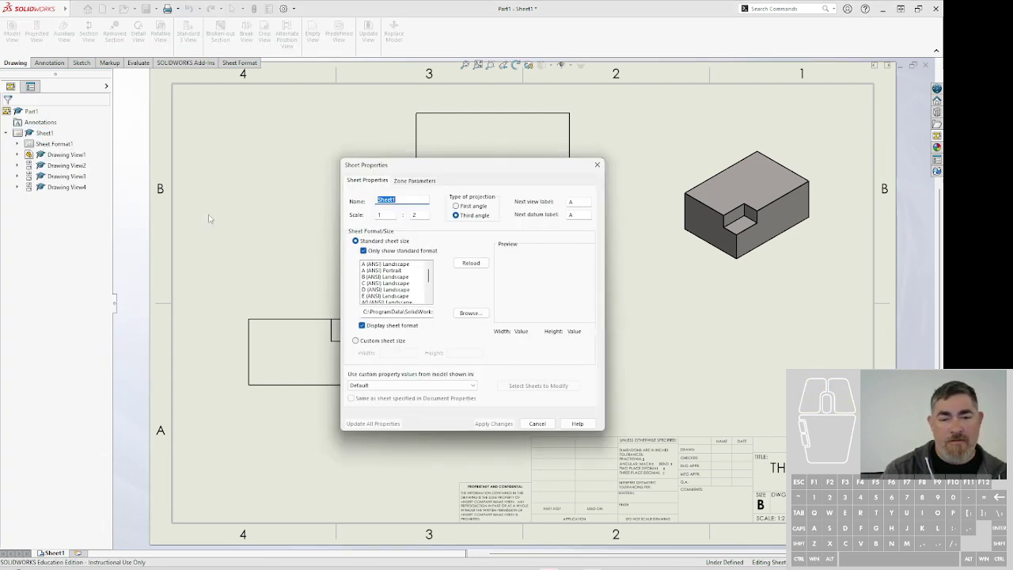
pyautogui.moveTo(414, 167); pyautogui.dragTo(233, 154)
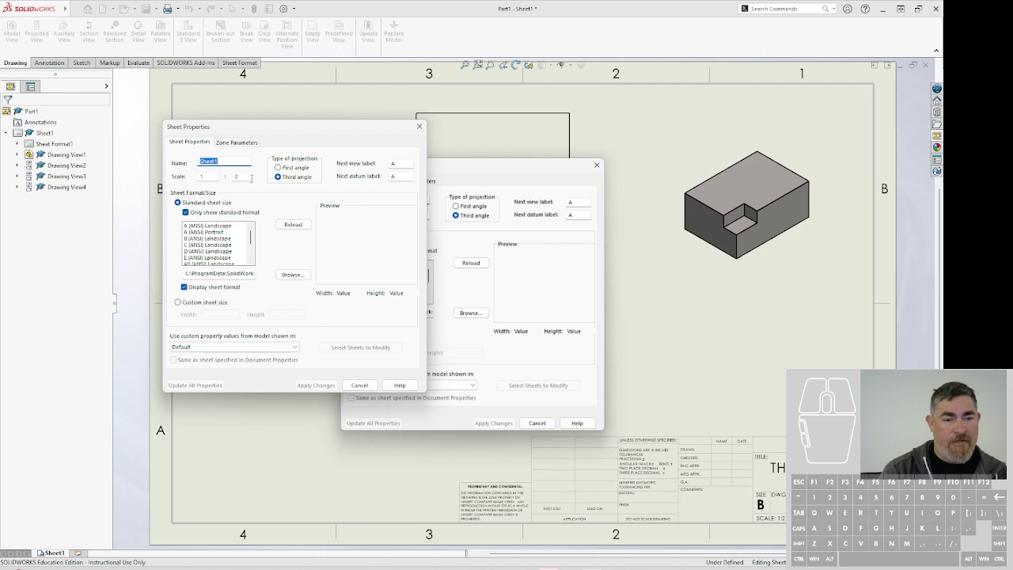
pyautogui.click(224, 160)
pyautogui.doubleClick(223, 160)
pyautogui.write('dfs')
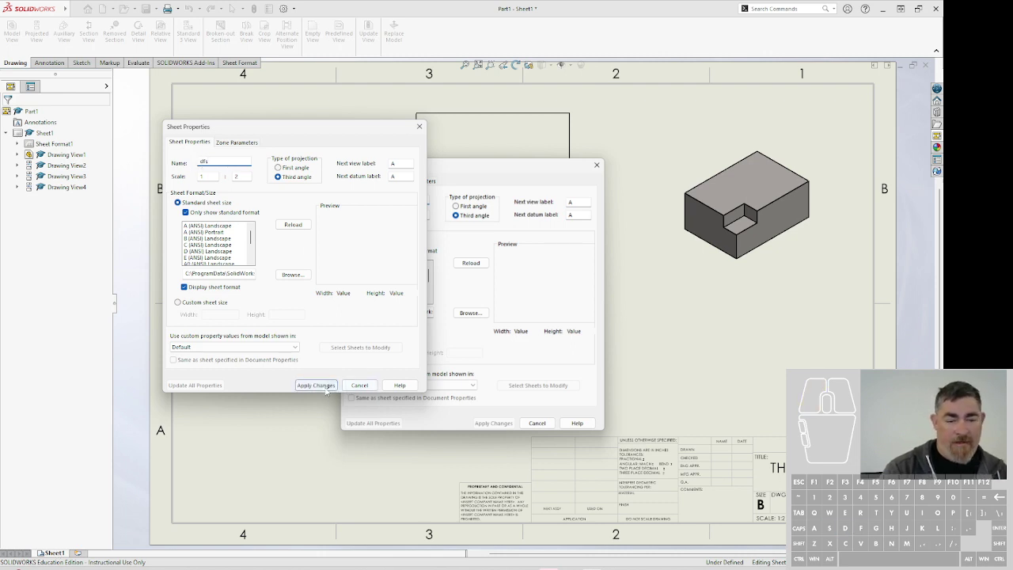
pyautogui.click(316, 385)
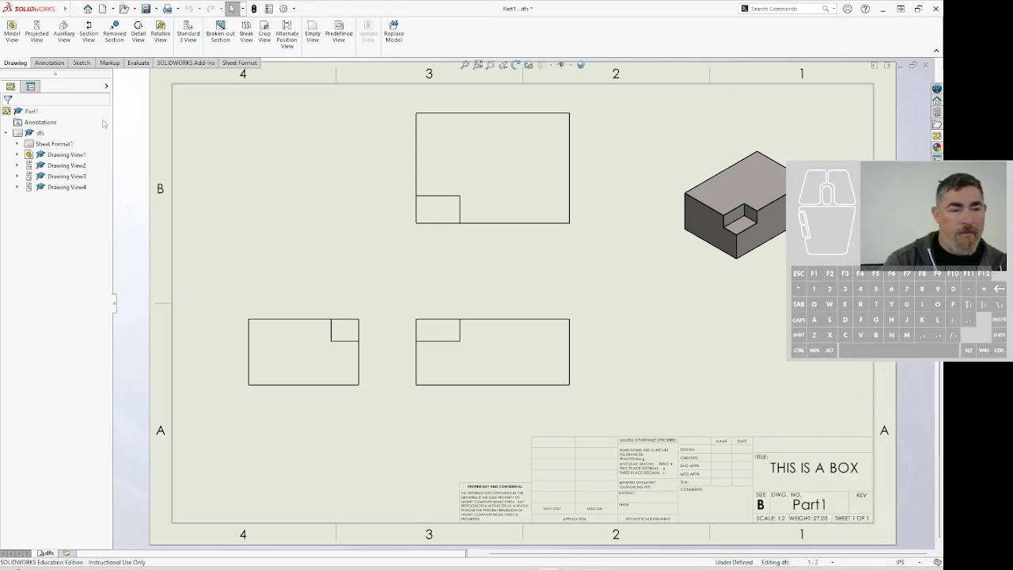
# Step: Change the sheet's name to Sheet1 and its scale to 1:4 in the sheet properties
pyautogui.rightClick(39, 133)
pyautogui.click(37, 133)
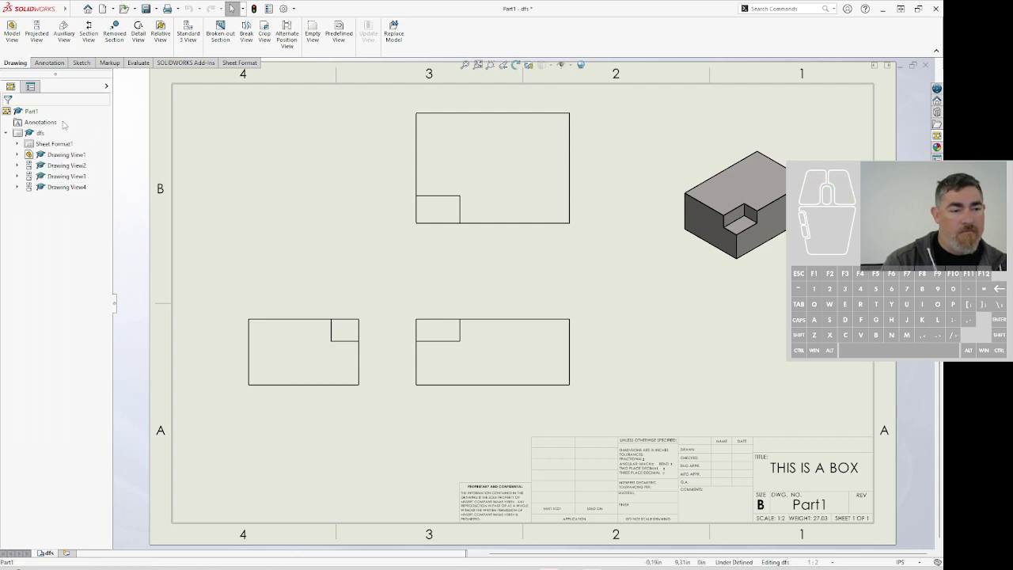
pyautogui.rightClick(38, 133)
pyautogui.click(47, 143)
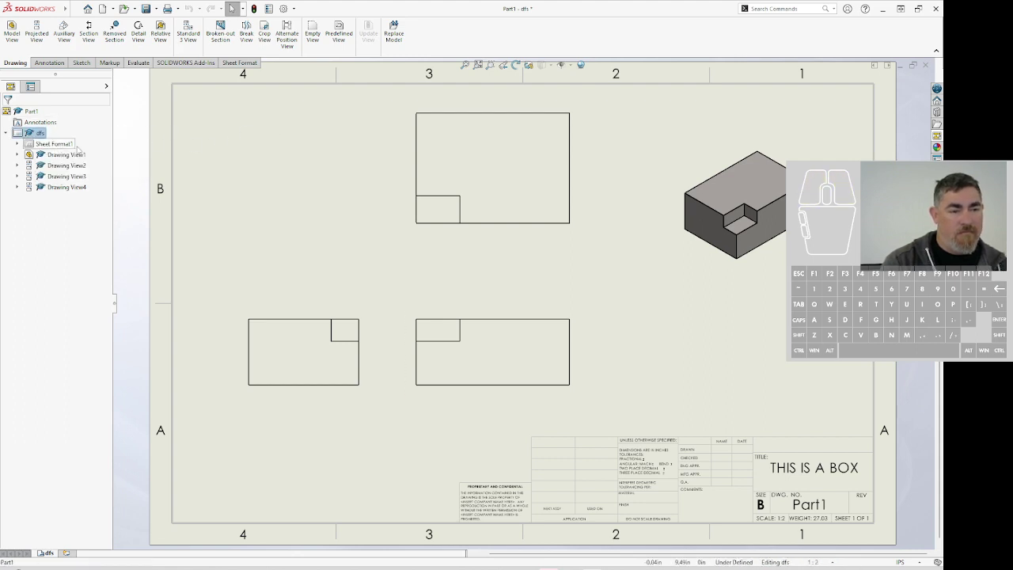
pyautogui.rightClick(38, 133)
pyautogui.click(49, 214)
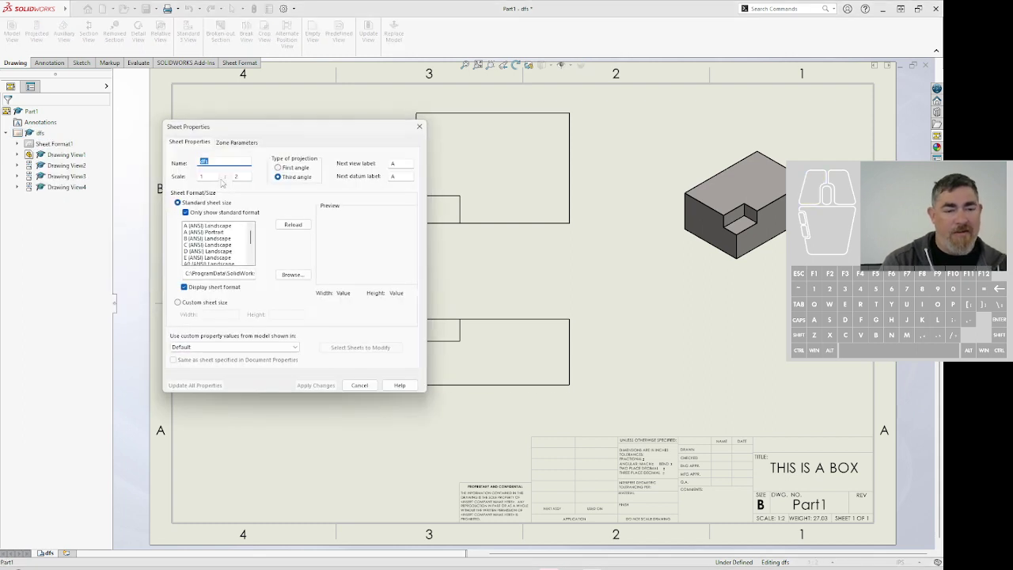
pyautogui.write('Sheet1')
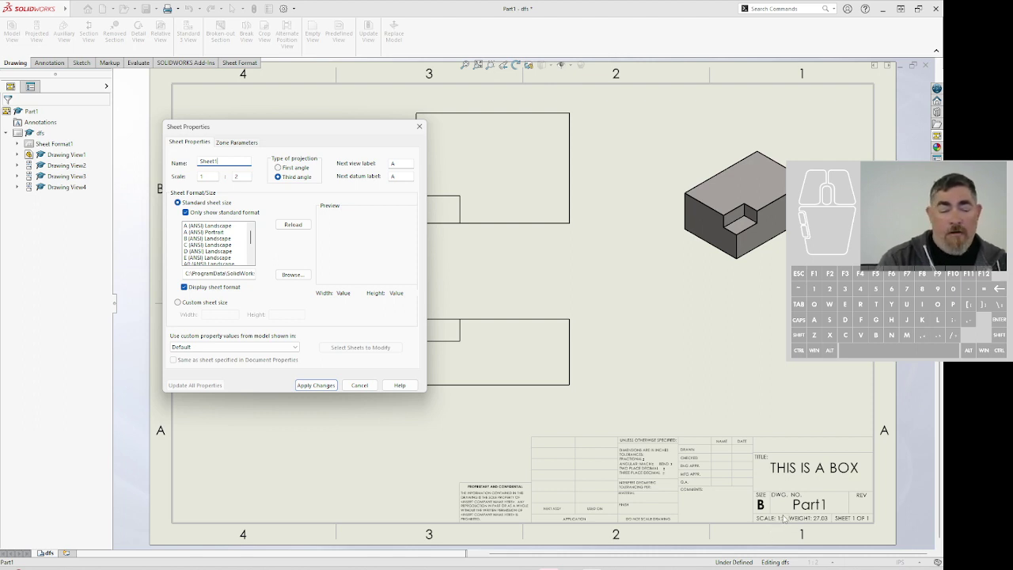
pyautogui.doubleClick(237, 176)
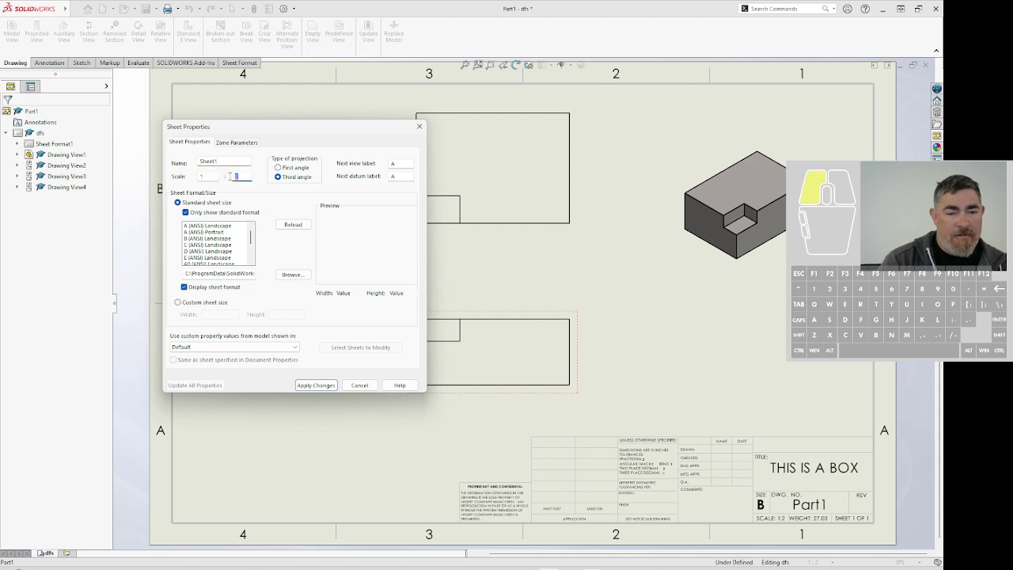
pyautogui.click(317, 386)
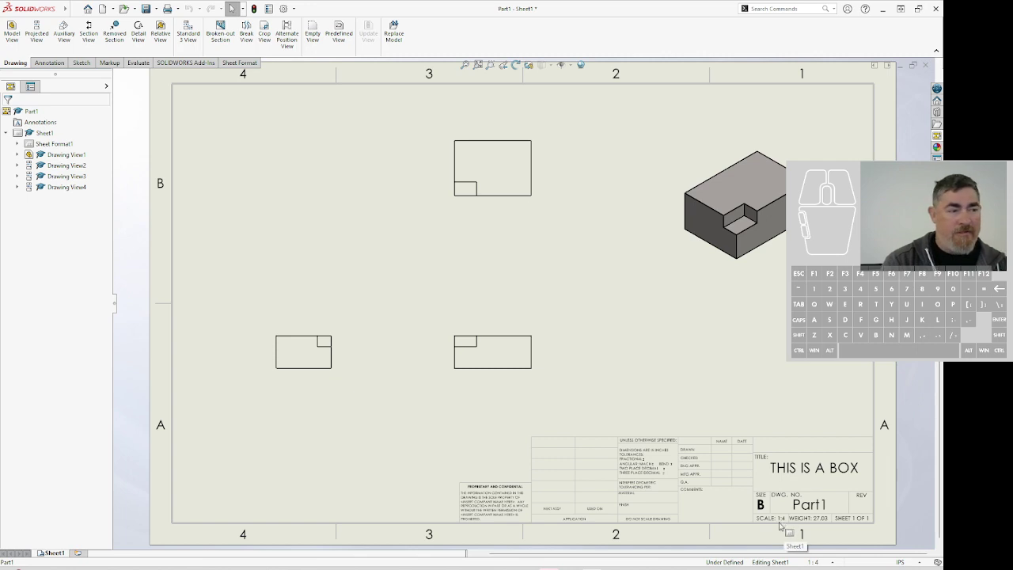
# Step: Set the sheet scale to 1:2 and the projection type to first angle
pyautogui.rightClick(41, 133)
pyautogui.click(63, 218)
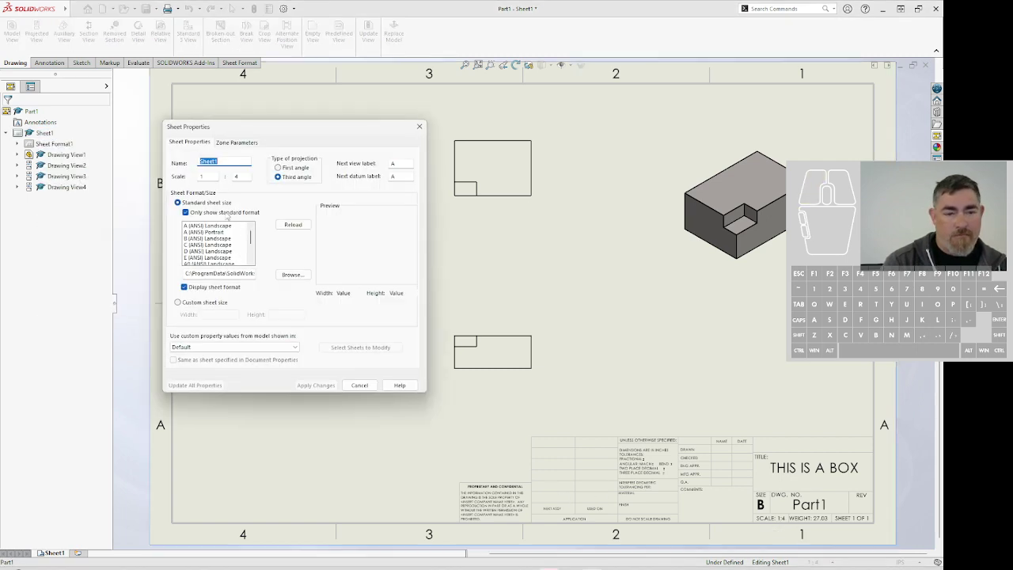
pyautogui.doubleClick(237, 177)
pyautogui.write('2')
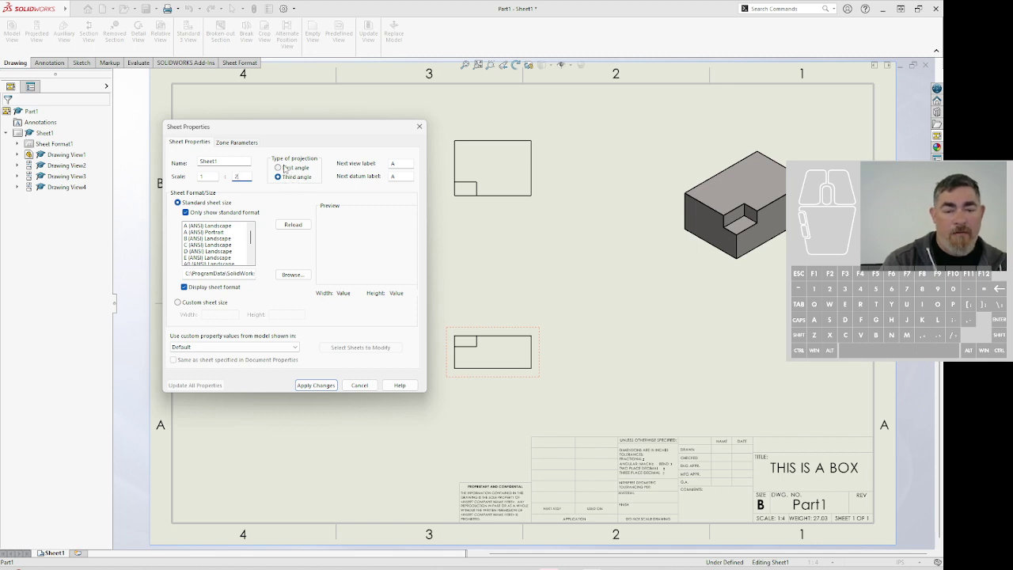
pyautogui.click(278, 167)
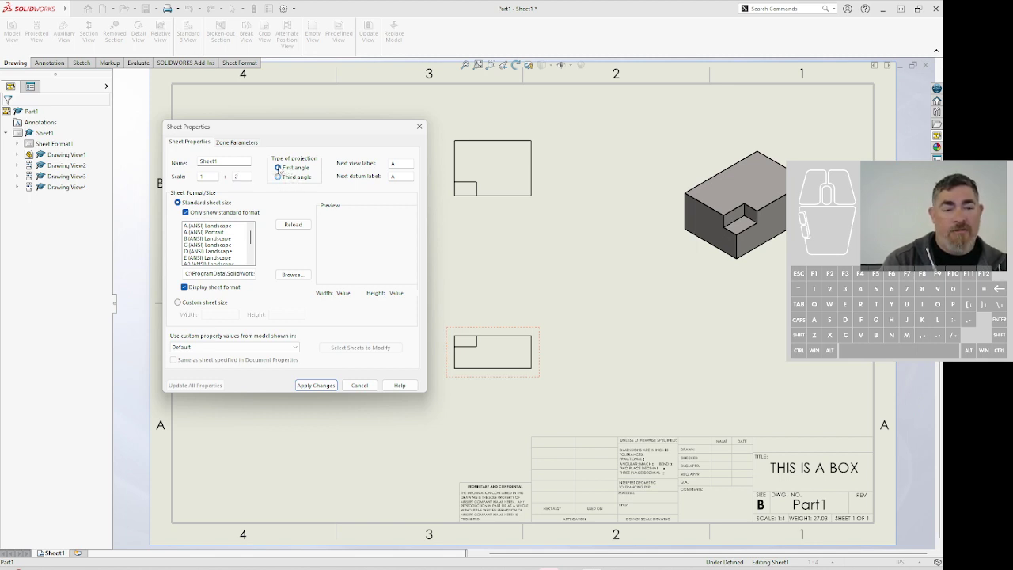
pyautogui.click(316, 386)
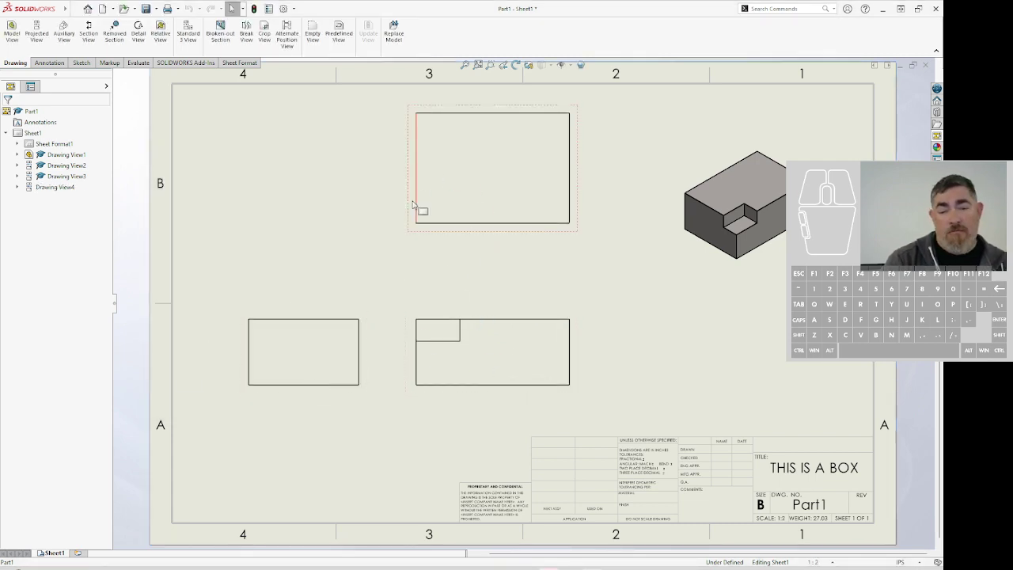
# Step: Show hidden lines in the base view and check that the left projected view uses its parent's display style
pyautogui.click(497, 371)
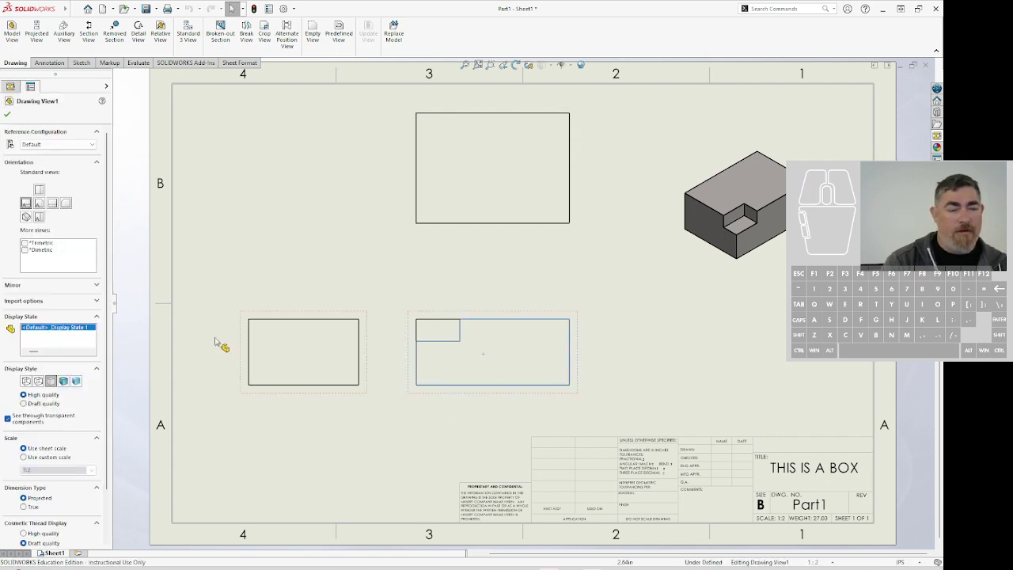
pyautogui.click(38, 381)
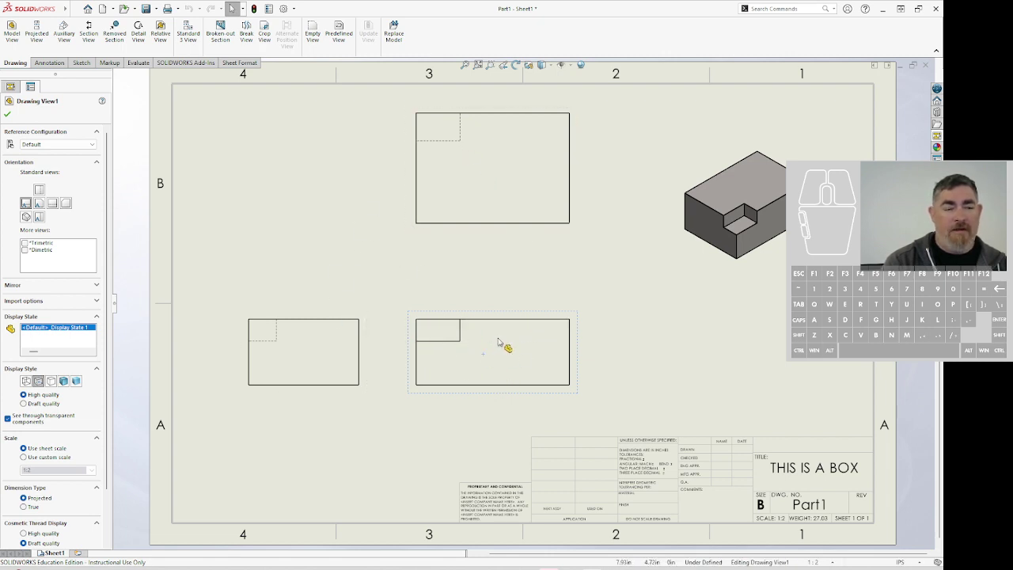
pyautogui.click(398, 423)
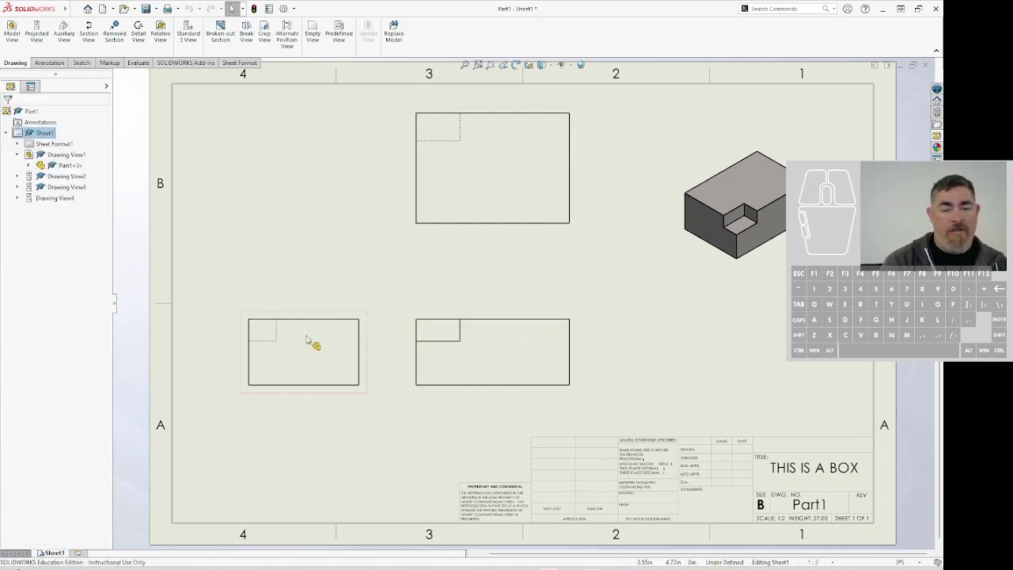
pyautogui.click(285, 356)
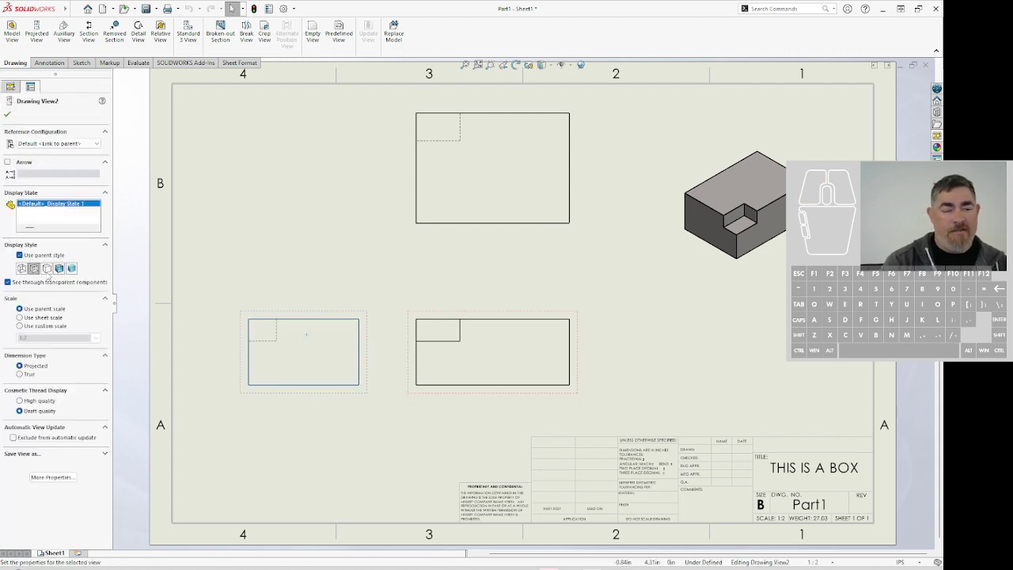
pyautogui.click(7, 116)
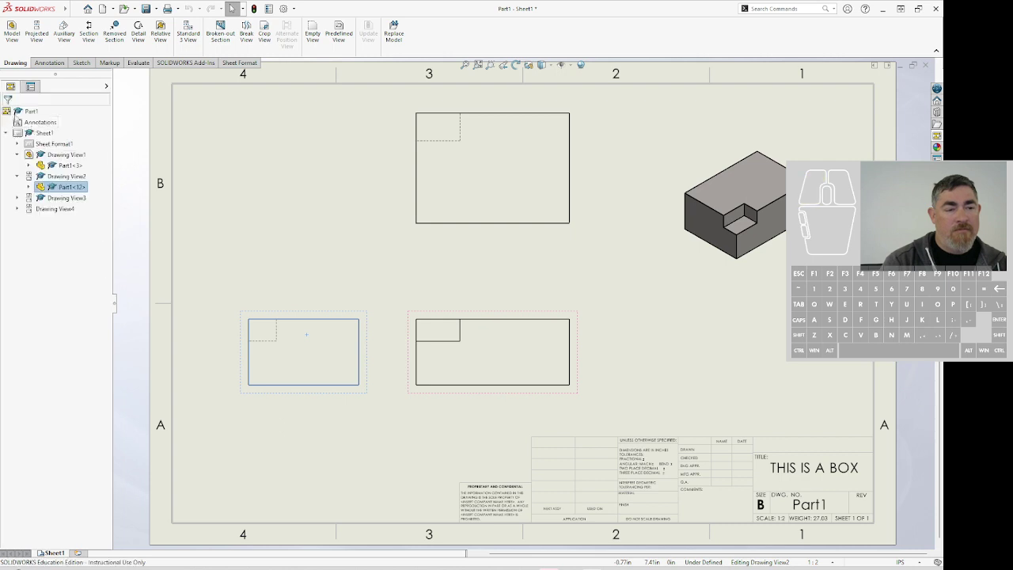
# Step: Set the sheet's projection type to third angle and apply the change
pyautogui.rightClick(40, 135)
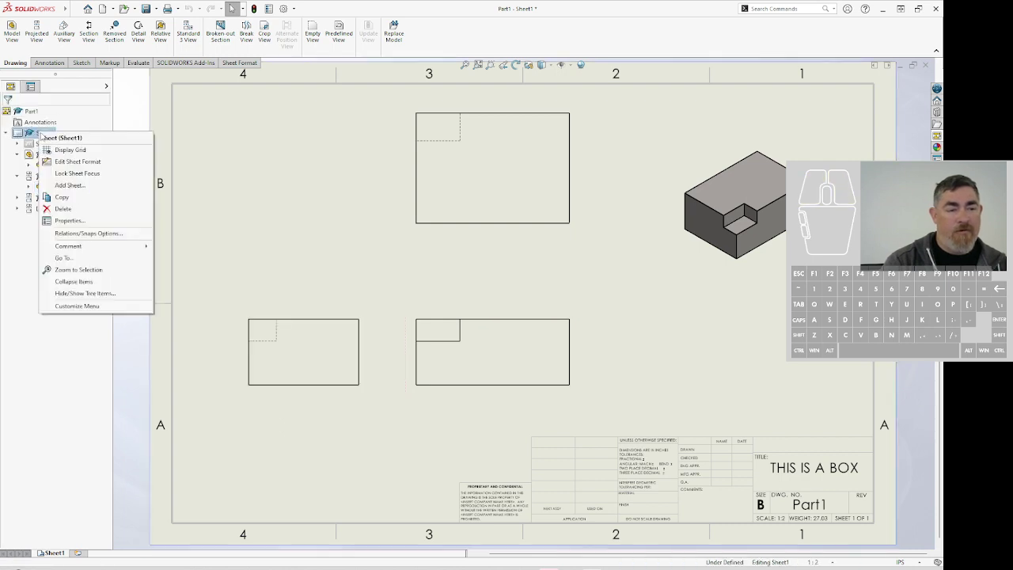
pyautogui.click(69, 220)
pyautogui.click(288, 181)
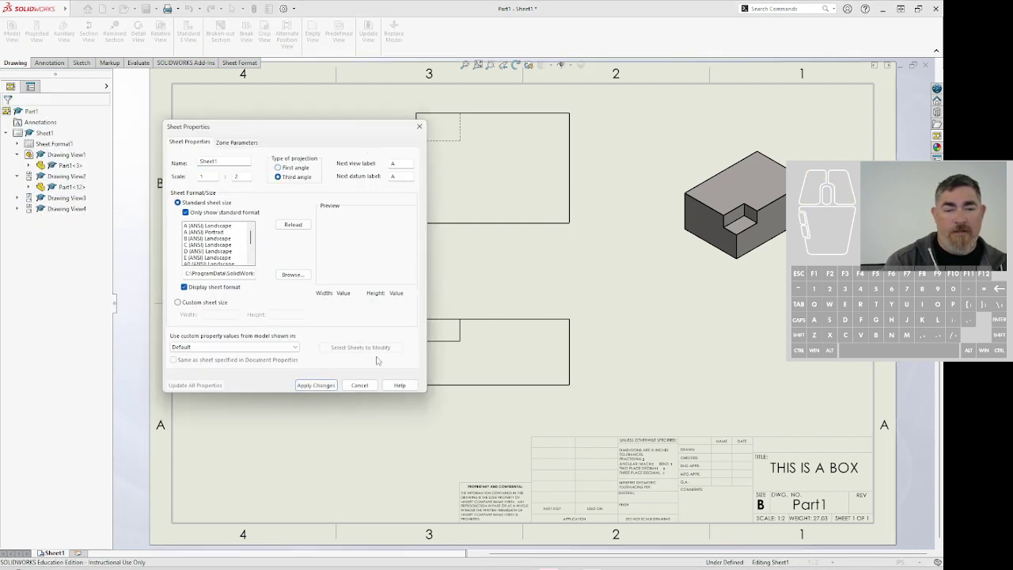
pyautogui.click(314, 385)
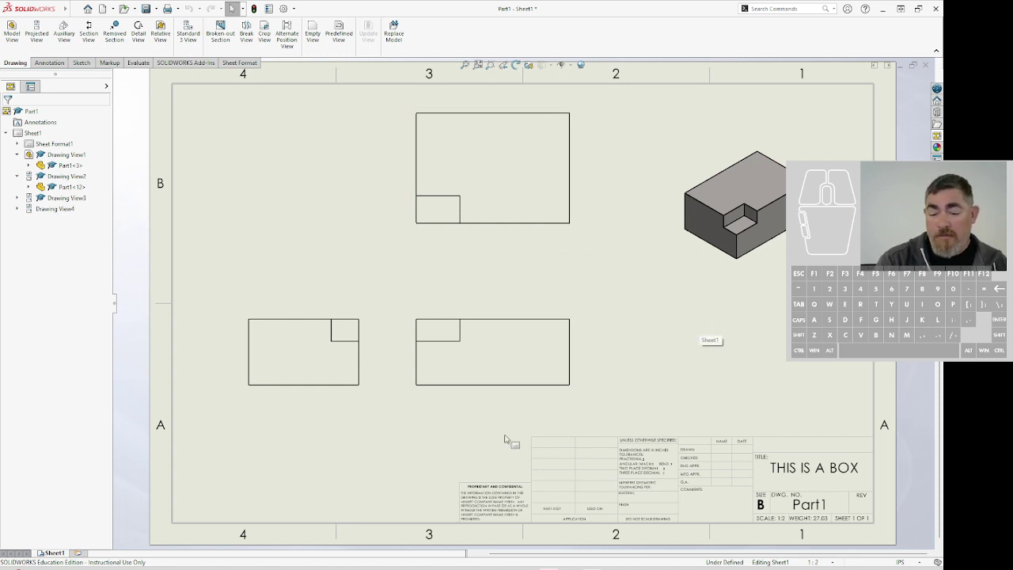
# Step: Examine the title block's title, size, drawing number, scale, weight and sheet fields
pyautogui.scroll(-3, 871, 527)
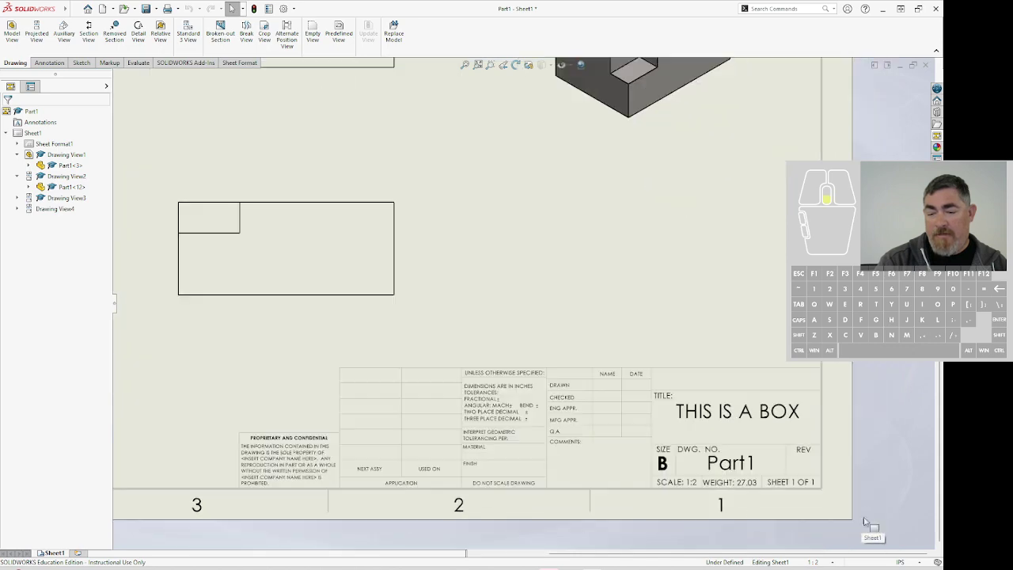
pyautogui.moveTo(773, 426); pyautogui.dragTo(701, 414, button='middle')
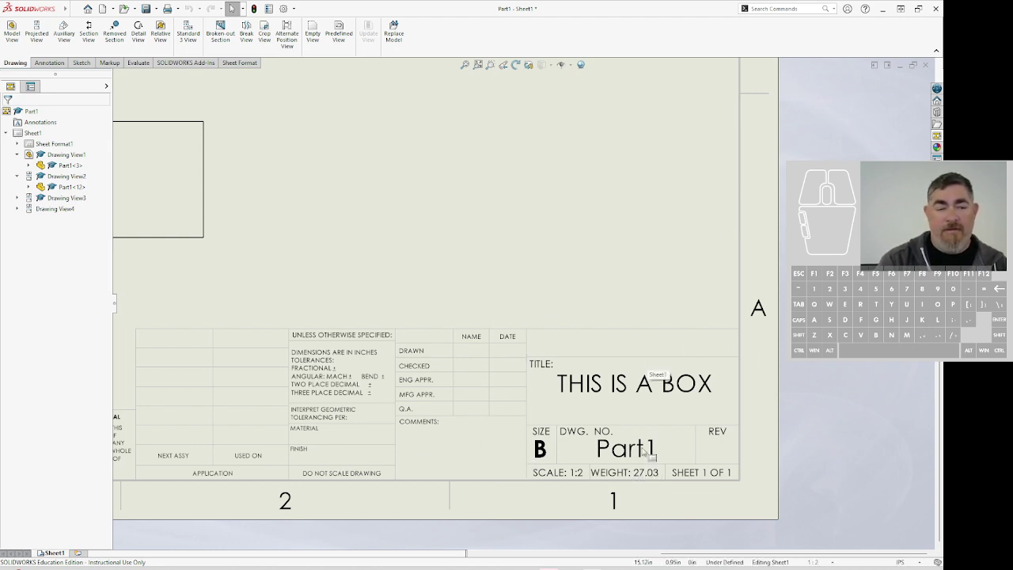
pyautogui.scroll(5, 678, 452)
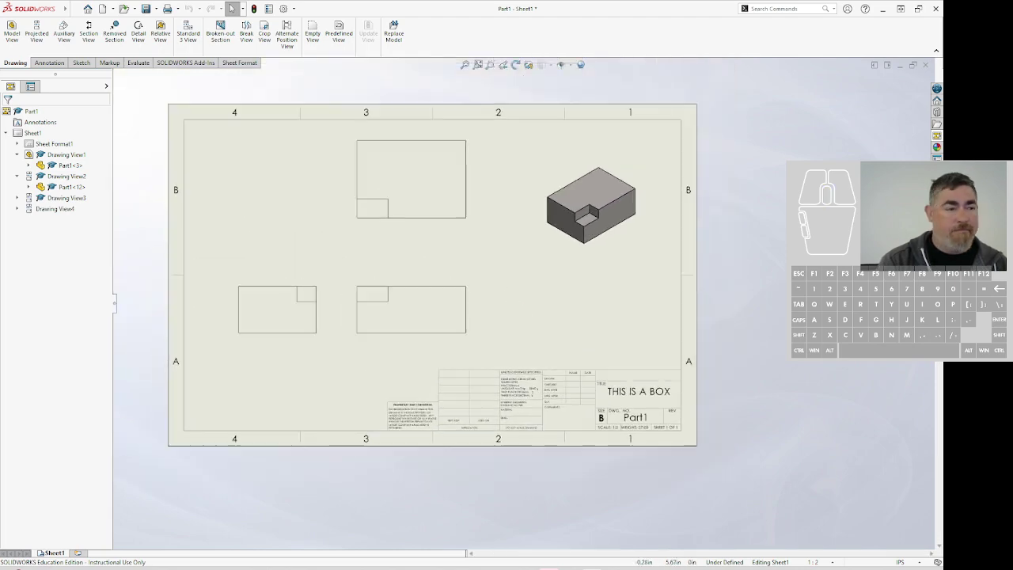